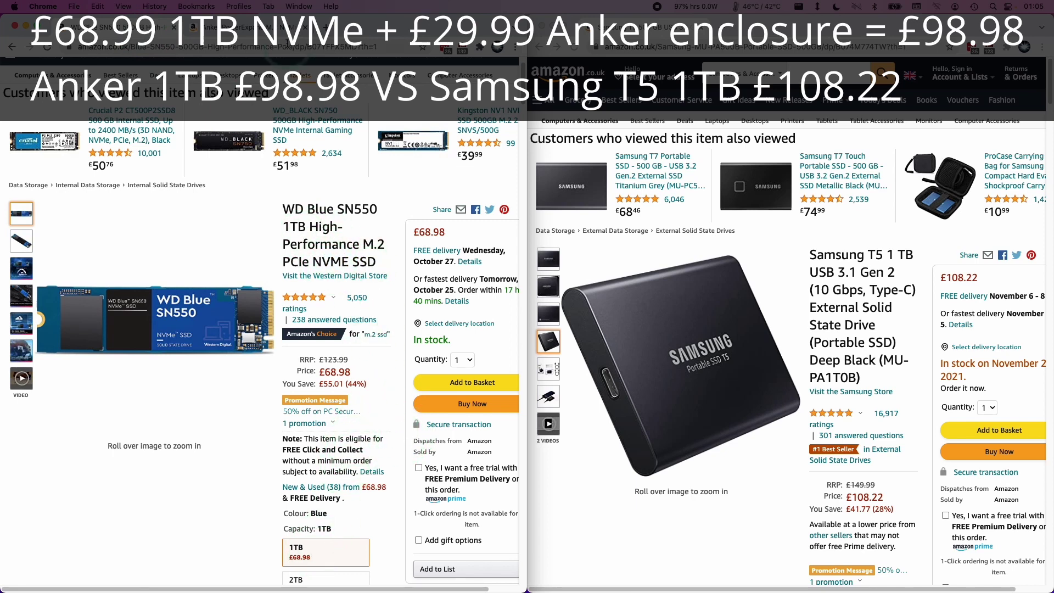
Step: View the Anker PowerExpand enclosure's product page beside the Samsung T5 1 TB page to compare their prices
{"action": "left_click", "coordinate": [236, 27]}
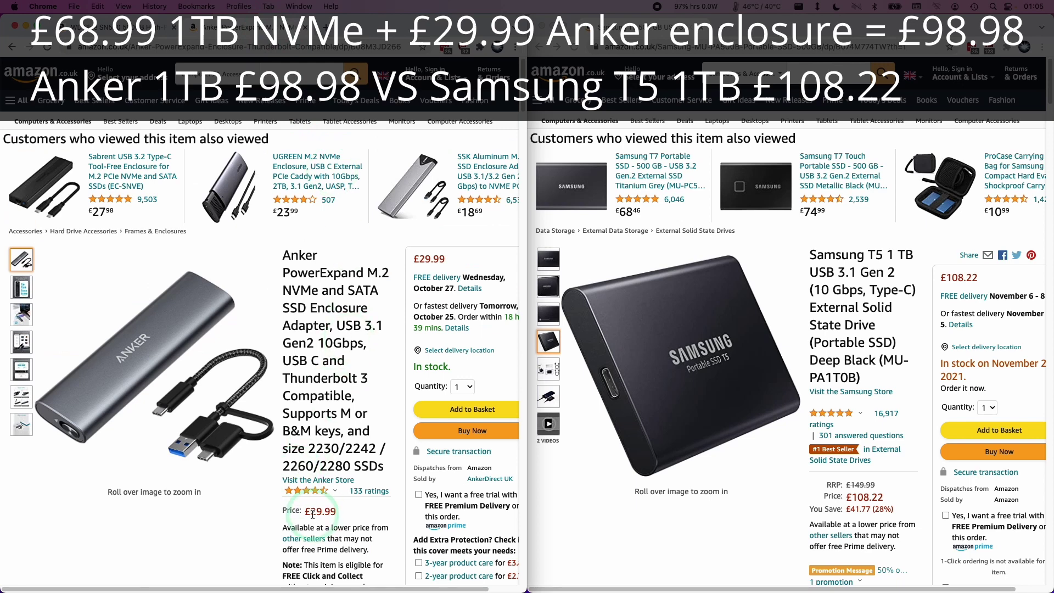
{"action": "left_click", "coordinate": [803, 284]}
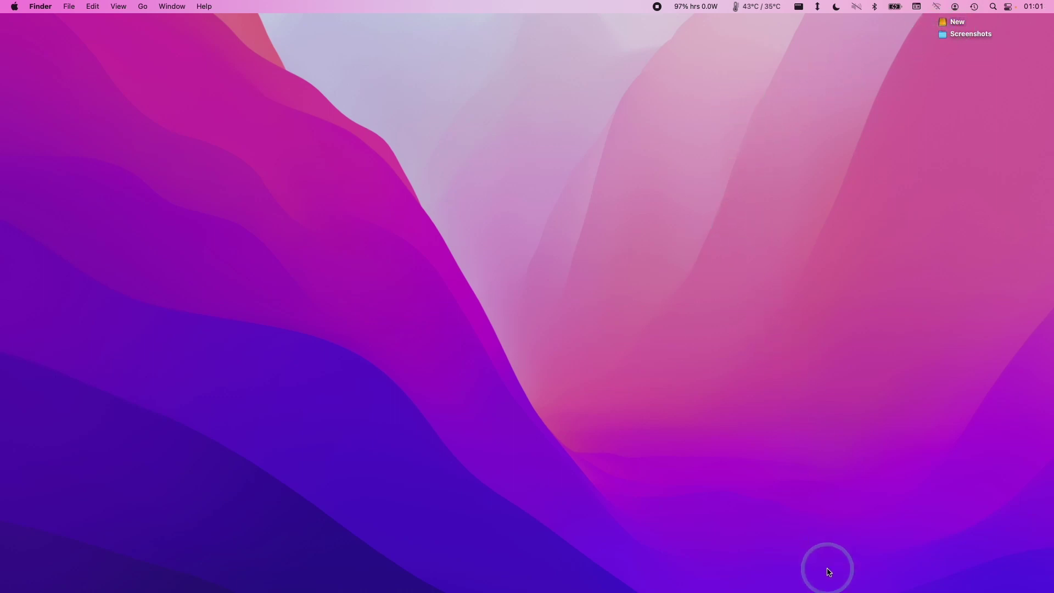
Step: Search the Mac for Disk Utility, open it and move its window slightly
{"action": "left_click", "coordinate": [994, 6]}
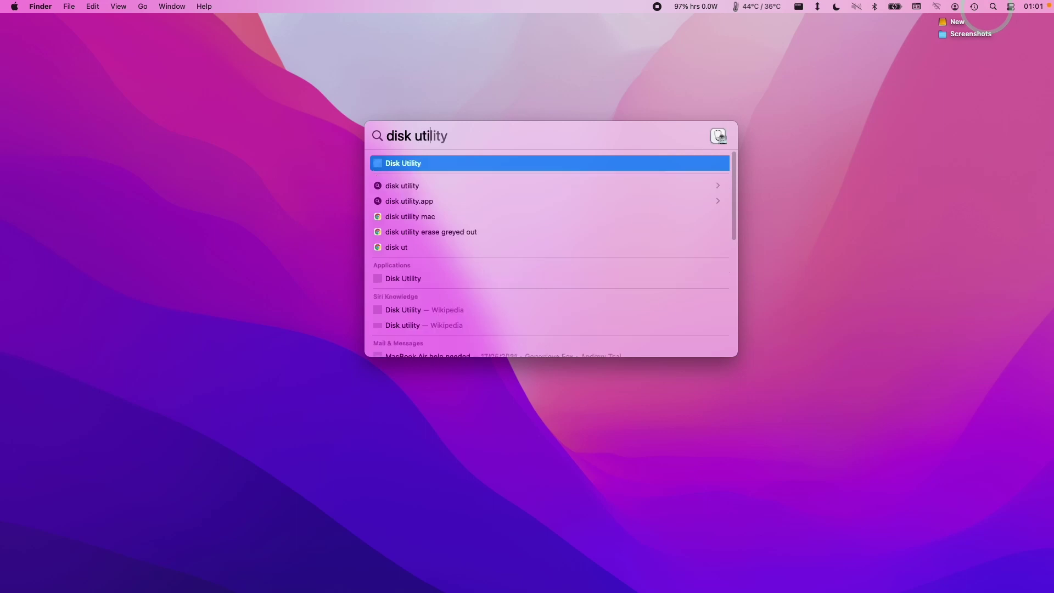
{"action": "key", "text": "Return"}
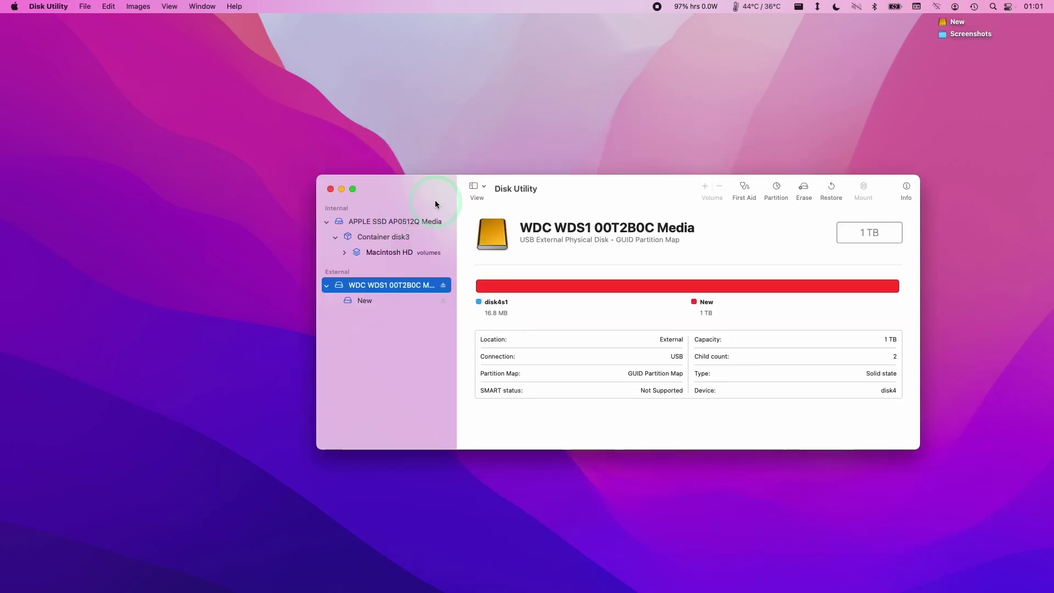
{"action": "left_click_drag", "start_coordinate": [435, 204], "coordinate": [415, 190]}
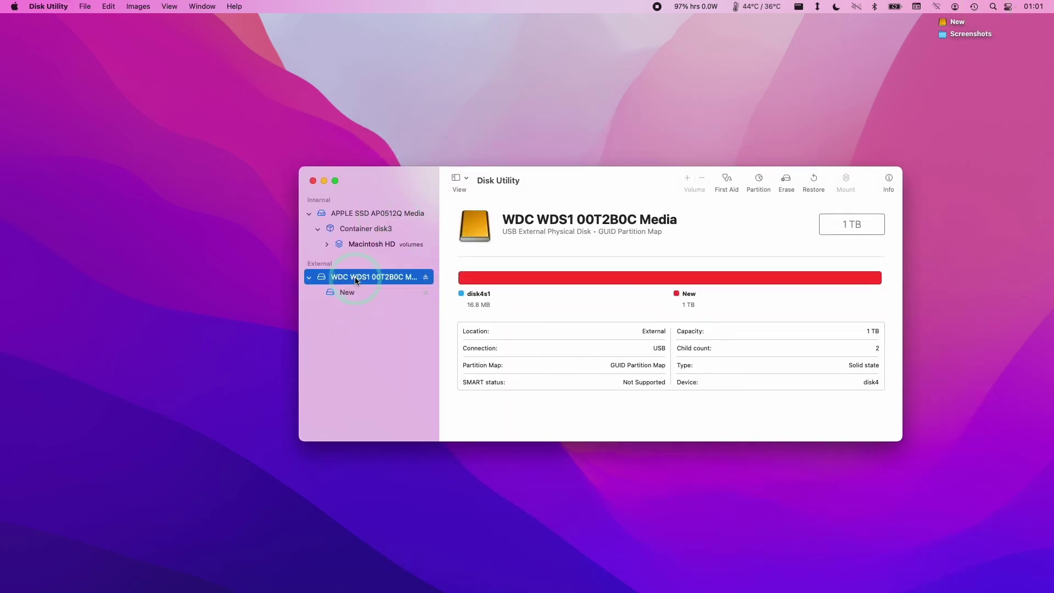
Step: Inspect the external drive's New volume and the device display options, and select the WDC WDS1 00T2B0C Media drive
{"action": "left_click", "coordinate": [350, 292]}
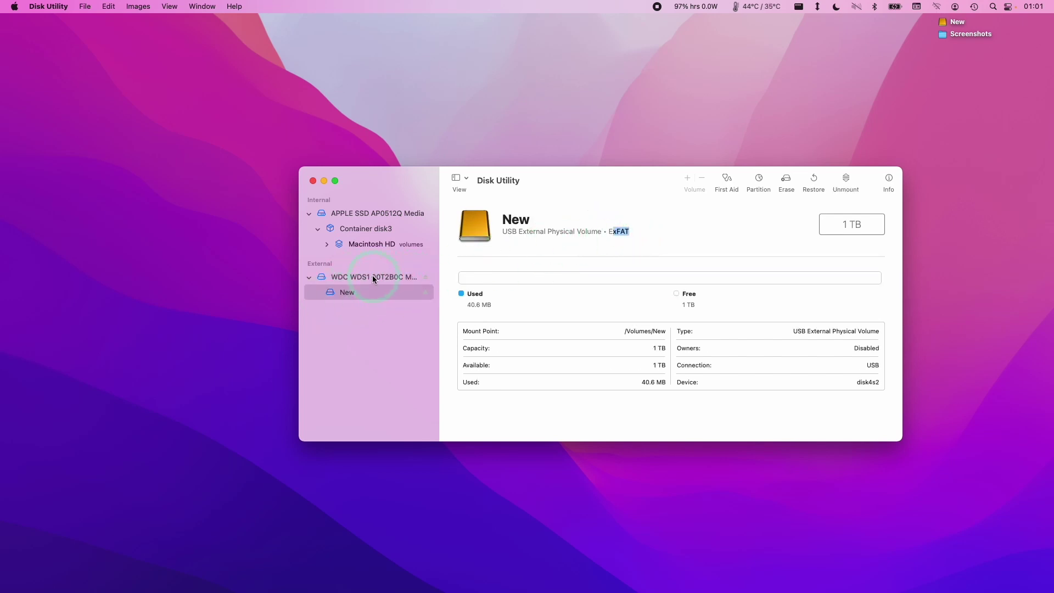
{"action": "left_click", "coordinate": [168, 7]}
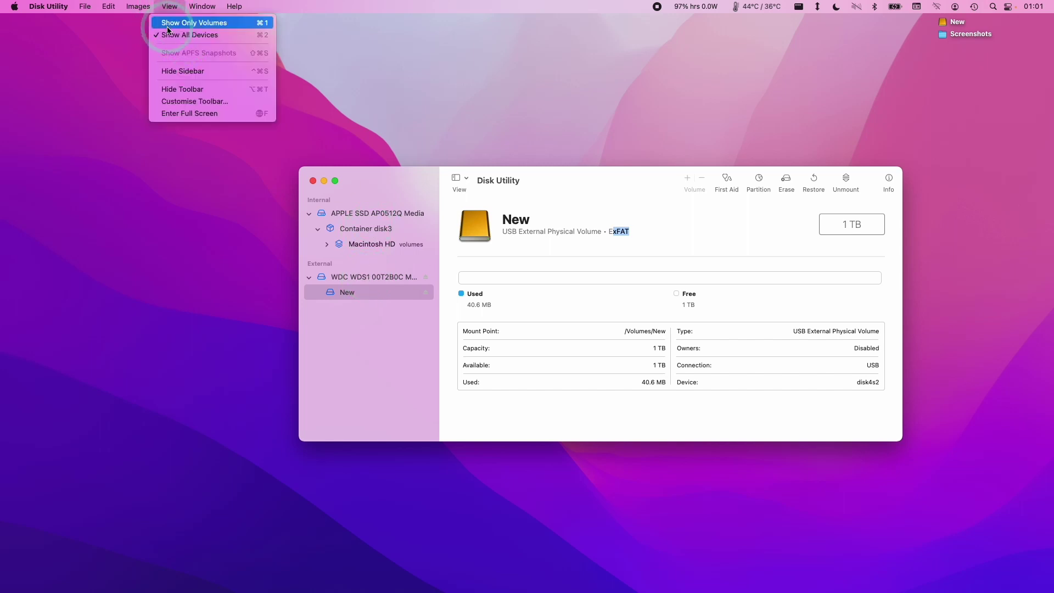
{"action": "left_click", "coordinate": [366, 294]}
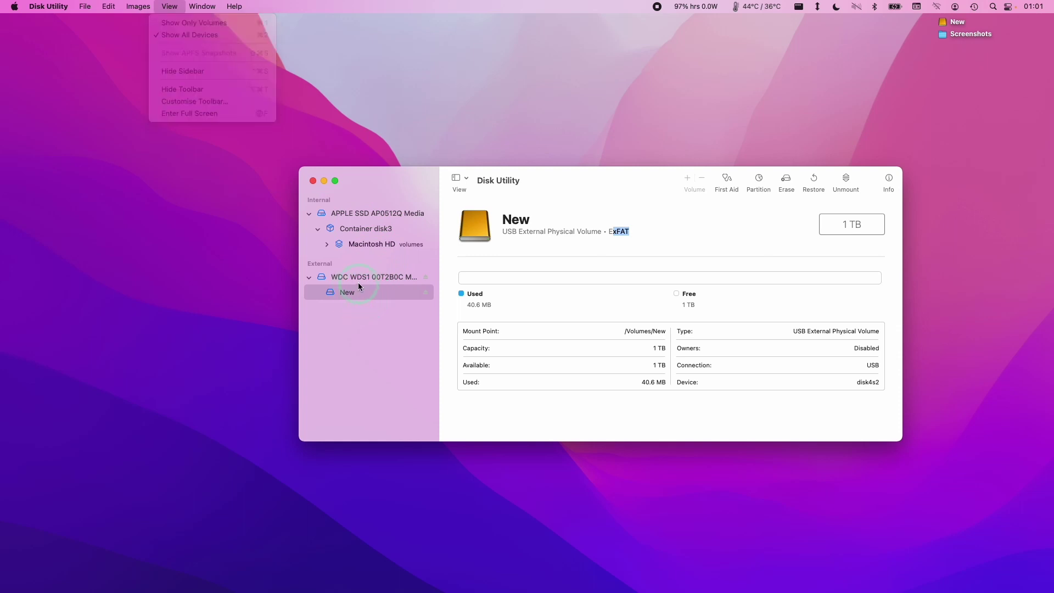
{"action": "left_click", "coordinate": [360, 278]}
{"action": "left_click", "coordinate": [363, 291]}
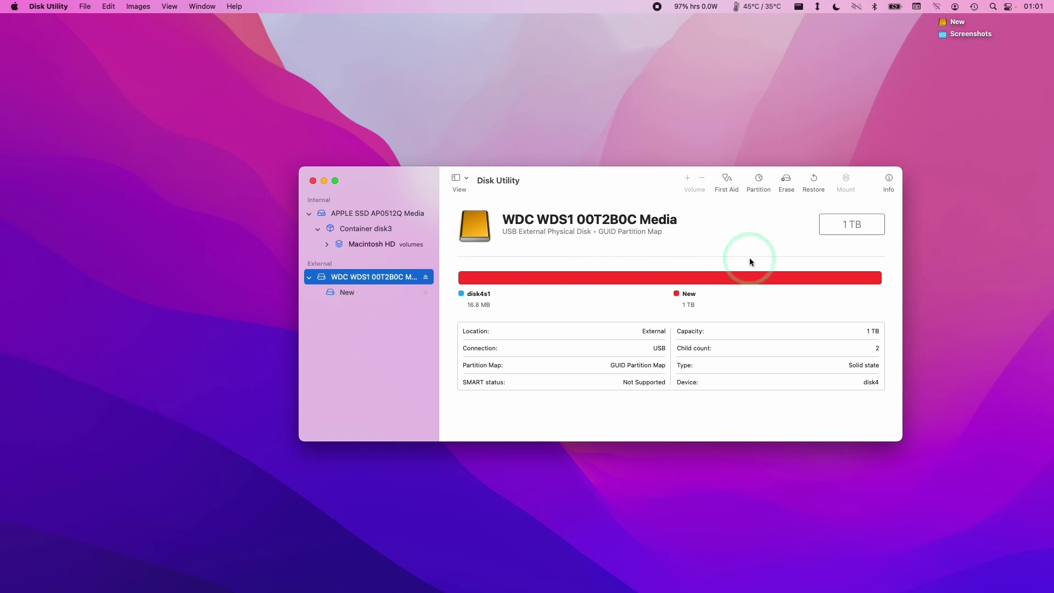
Step: Start erasing the WDC WDS1 00T2B0C Media drive and name the new volume WD 1TB
{"action": "left_click", "coordinate": [783, 178]}
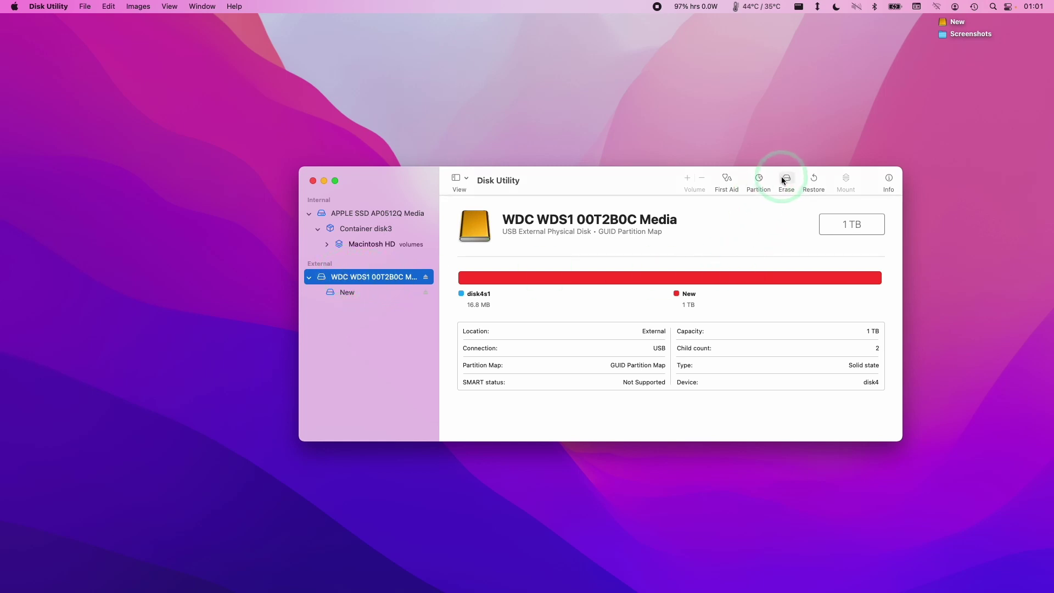
{"action": "triple_click", "coordinate": [566, 300]}
{"action": "left_click", "coordinate": [575, 300]}
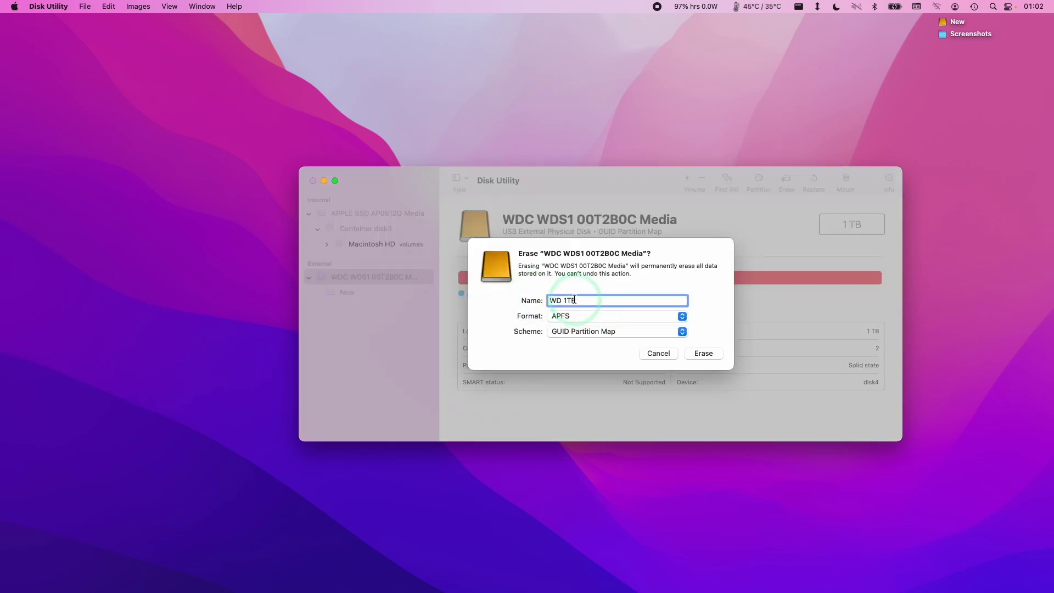
Step: Review the available formats, keep APFS with the GUID Partition Map scheme, and erase the drive
{"action": "left_click", "coordinate": [600, 315]}
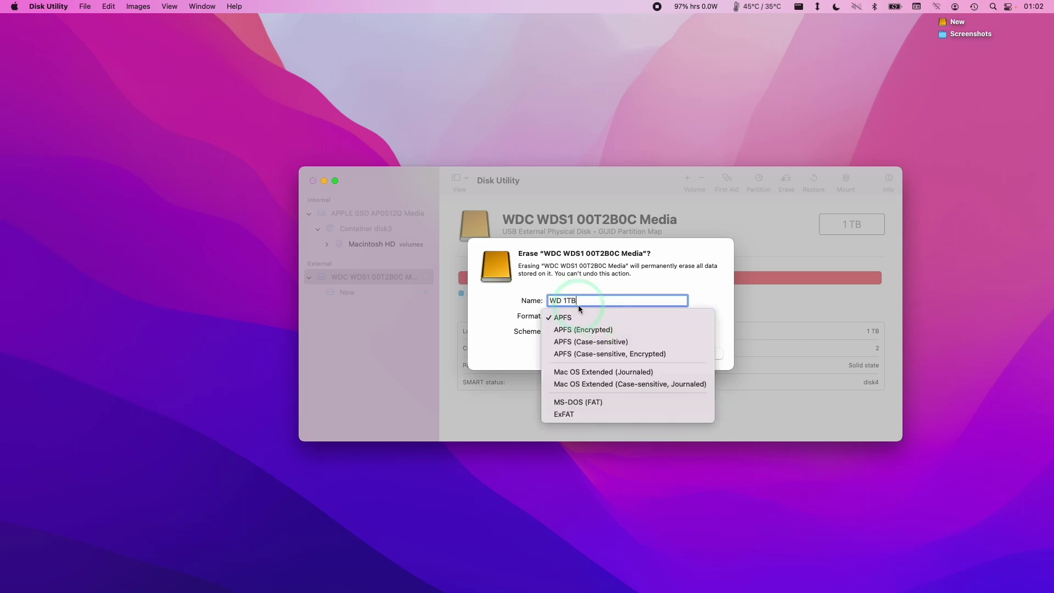
{"action": "left_click", "coordinate": [572, 316]}
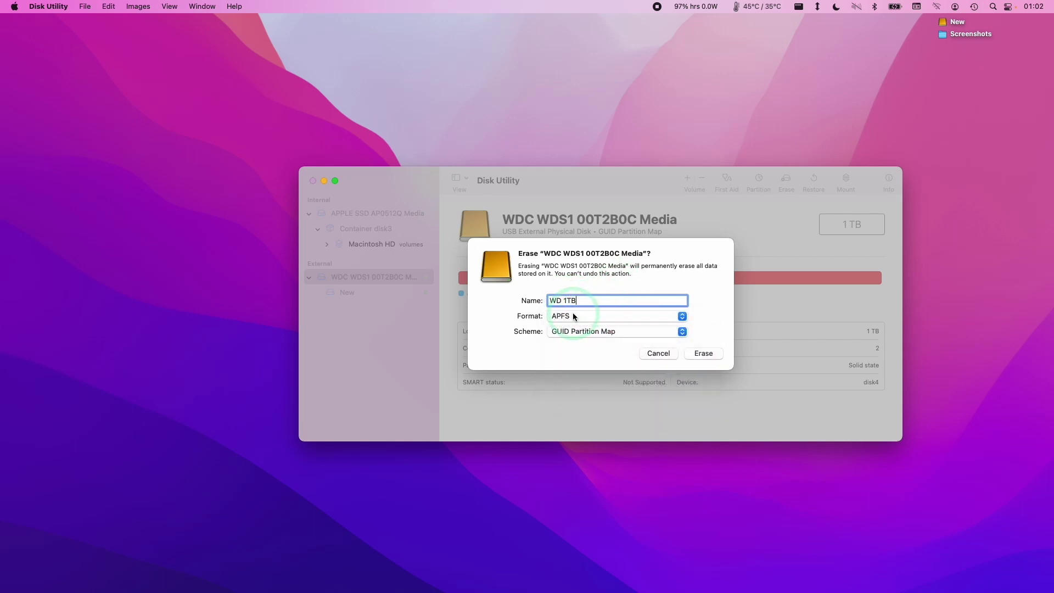
{"action": "left_click", "coordinate": [580, 316]}
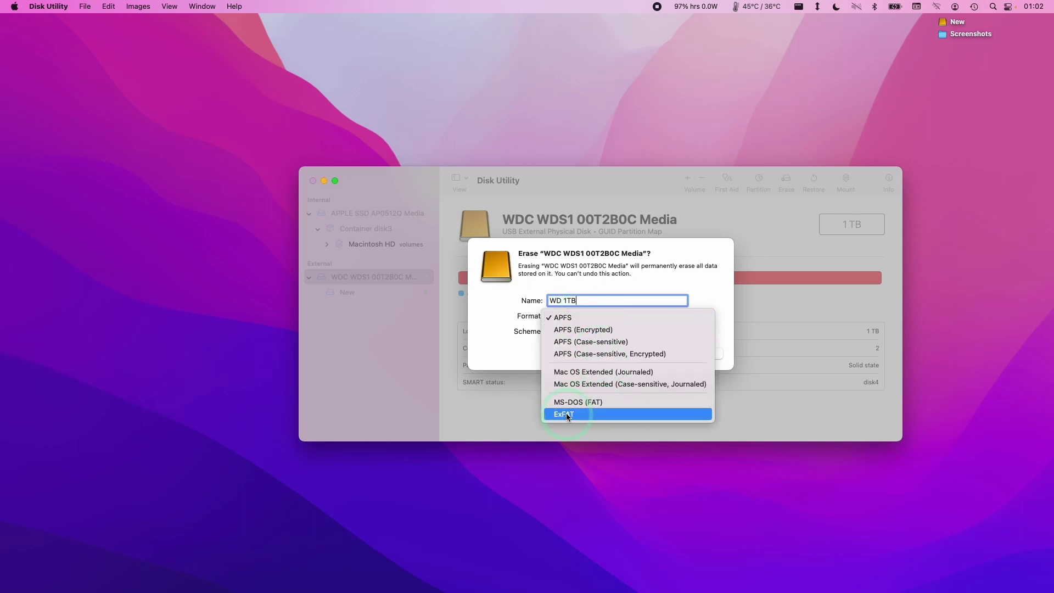
{"action": "left_click", "coordinate": [637, 283]}
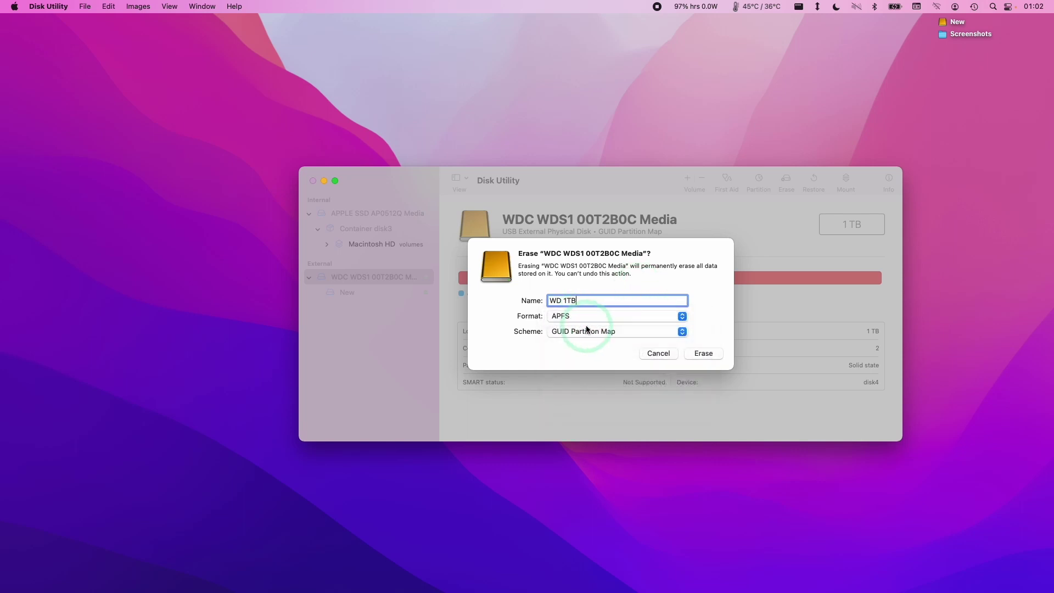
{"action": "left_click", "coordinate": [582, 316]}
{"action": "left_click", "coordinate": [675, 326]}
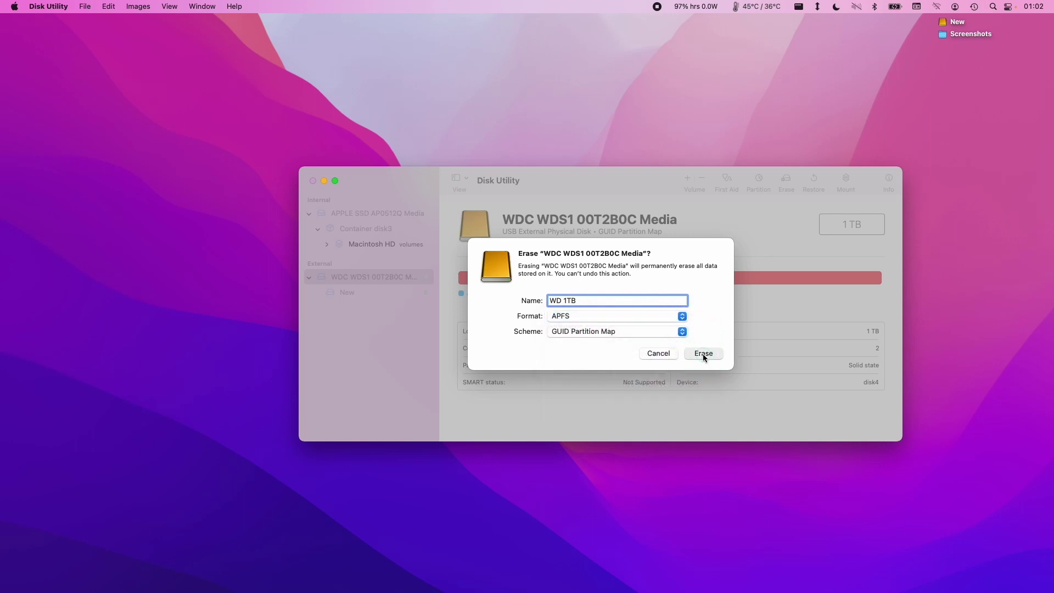
{"action": "left_click", "coordinate": [702, 354]}
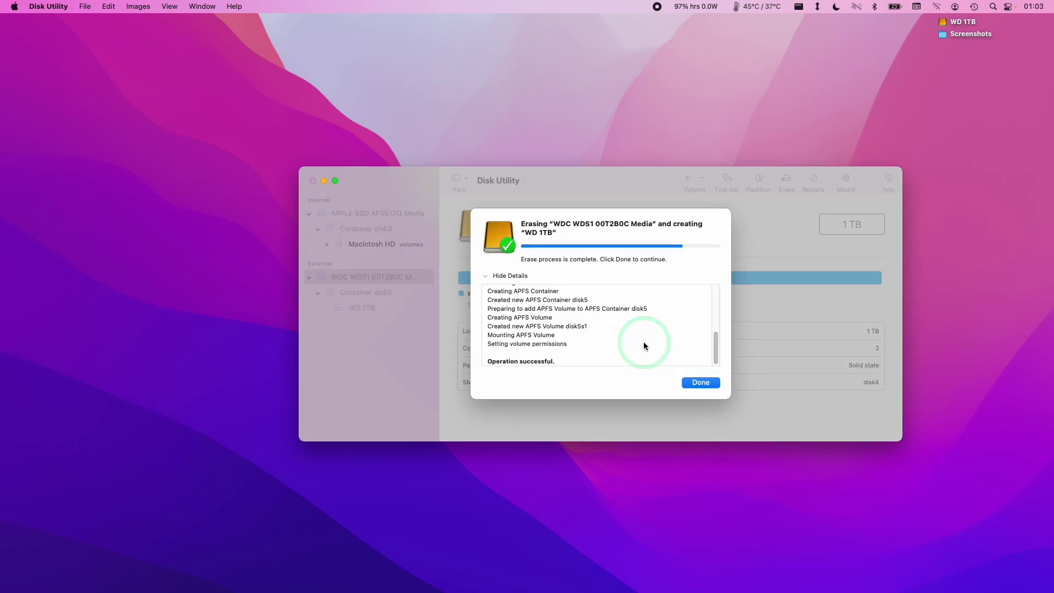
{"action": "left_click", "coordinate": [708, 383]}
Step: Open the WD 1TB drive in Finder and check its info window for format and capacity
{"action": "double_click", "coordinate": [953, 27]}
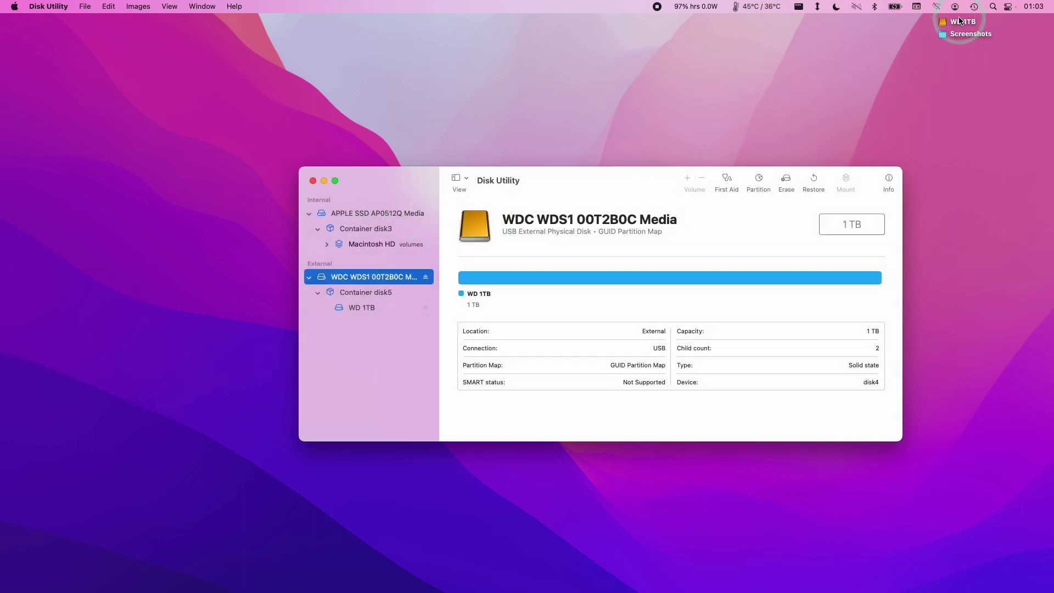
{"action": "right_click", "coordinate": [954, 26]}
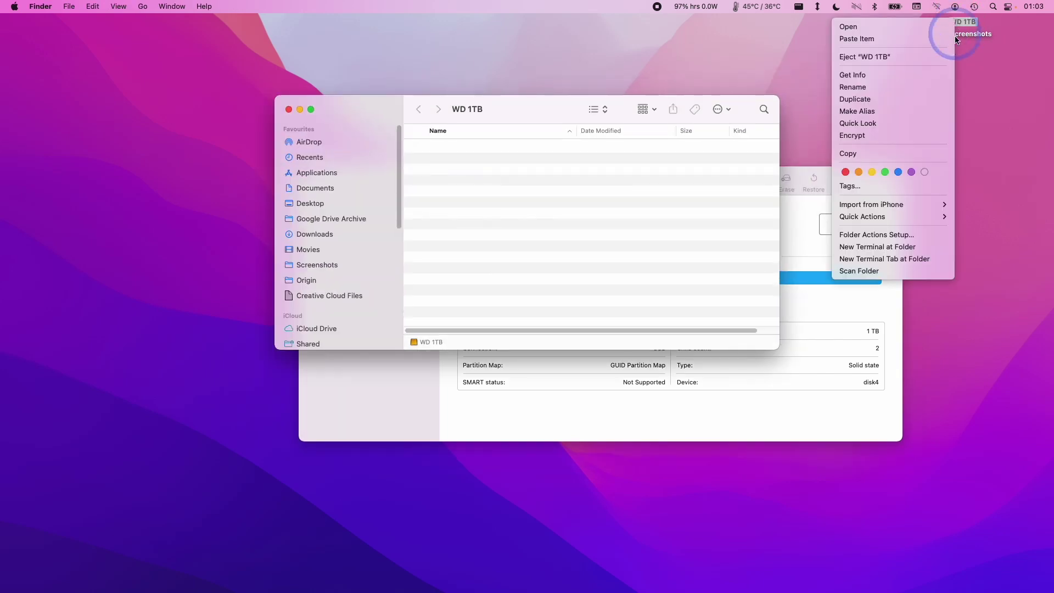
{"action": "left_click", "coordinate": [887, 74]}
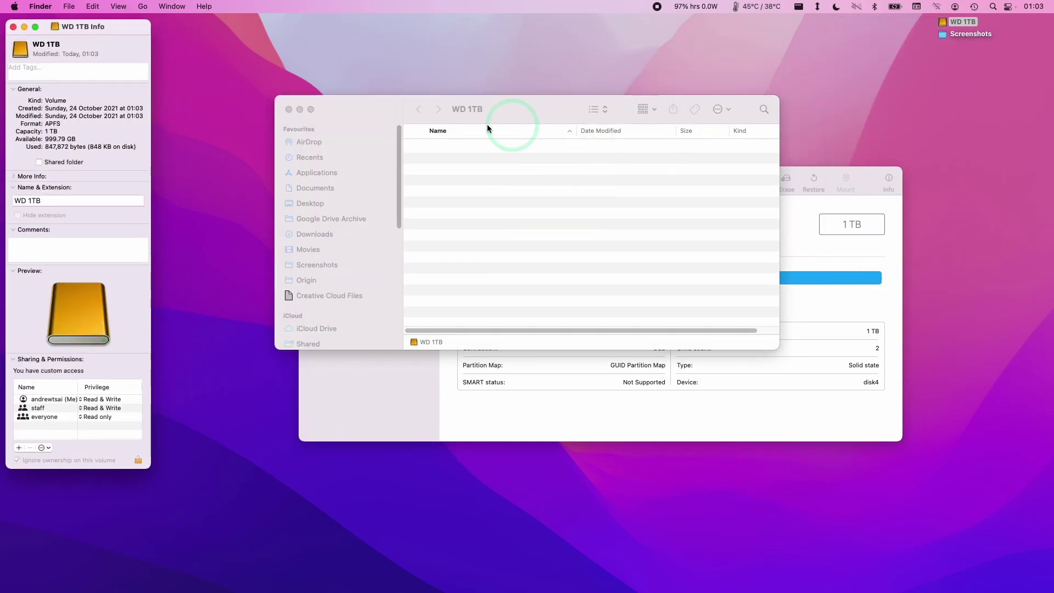
{"action": "left_click", "coordinate": [14, 27]}
Step: Quit Disk Utility
{"action": "left_click", "coordinate": [400, 388]}
{"action": "key", "text": "super+q"}
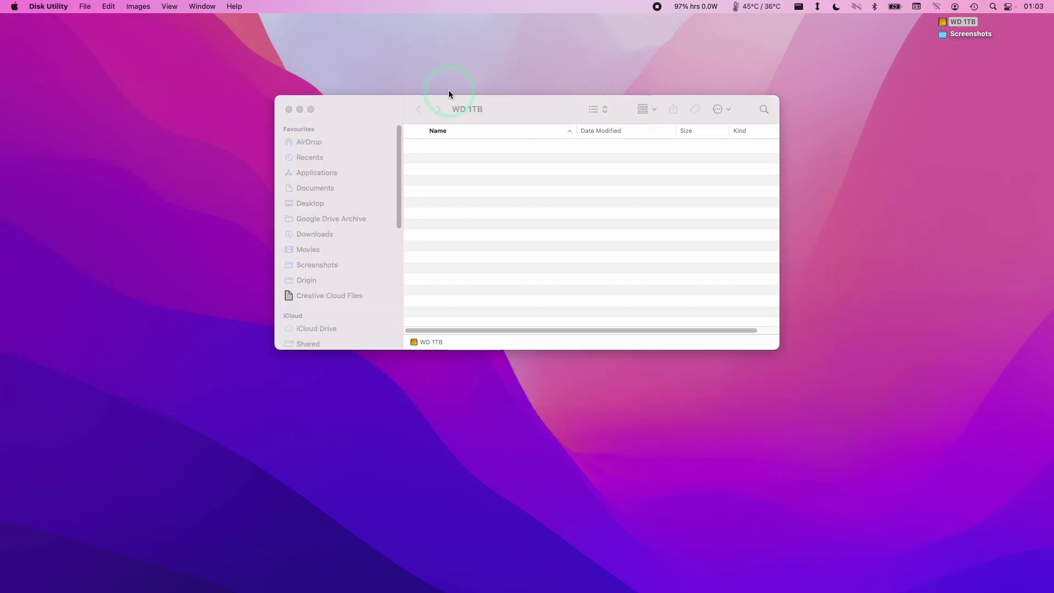
{"action": "left_click", "coordinate": [449, 94]}
Step: Open the Time Machine settings in System Preferences and choose WD 1TB as the backup disk
{"action": "left_click", "coordinate": [14, 6]}
{"action": "left_click", "coordinate": [41, 40]}
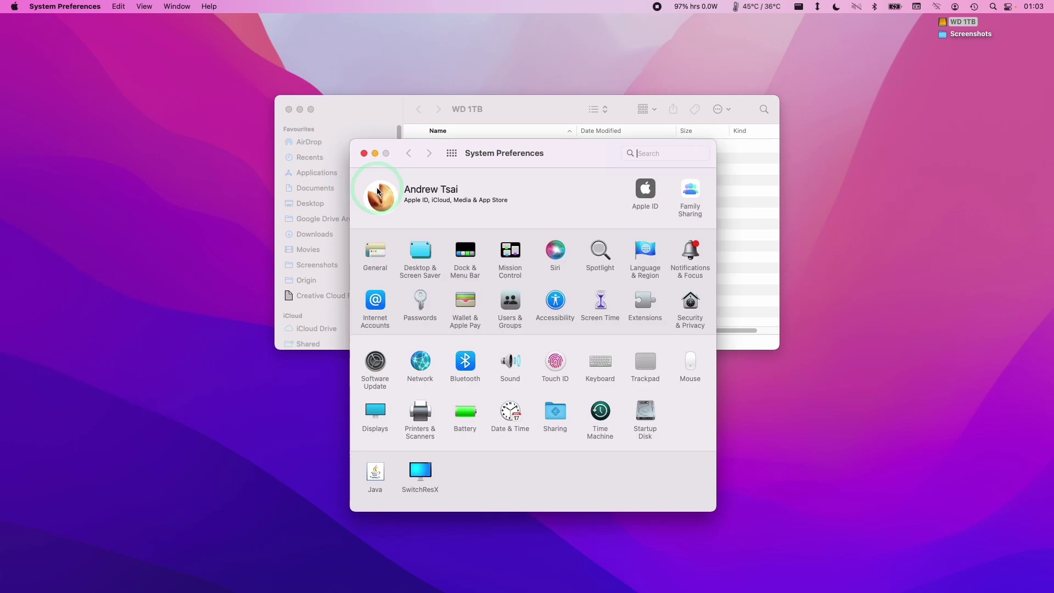
{"action": "left_click", "coordinate": [600, 415]}
{"action": "left_click", "coordinate": [607, 245]}
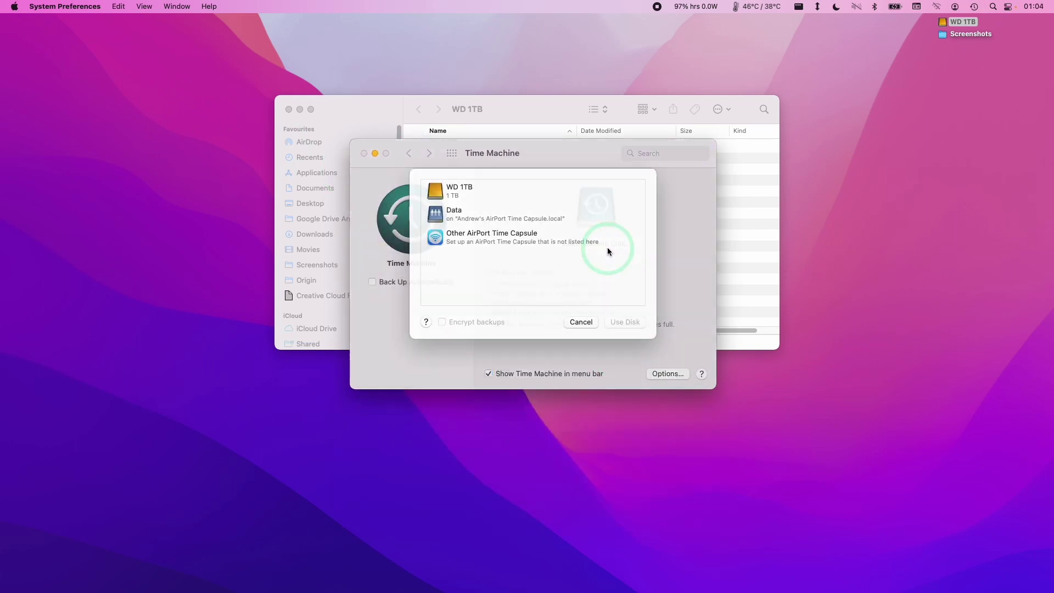
{"action": "left_click", "coordinate": [506, 208]}
{"action": "left_click", "coordinate": [625, 333]}
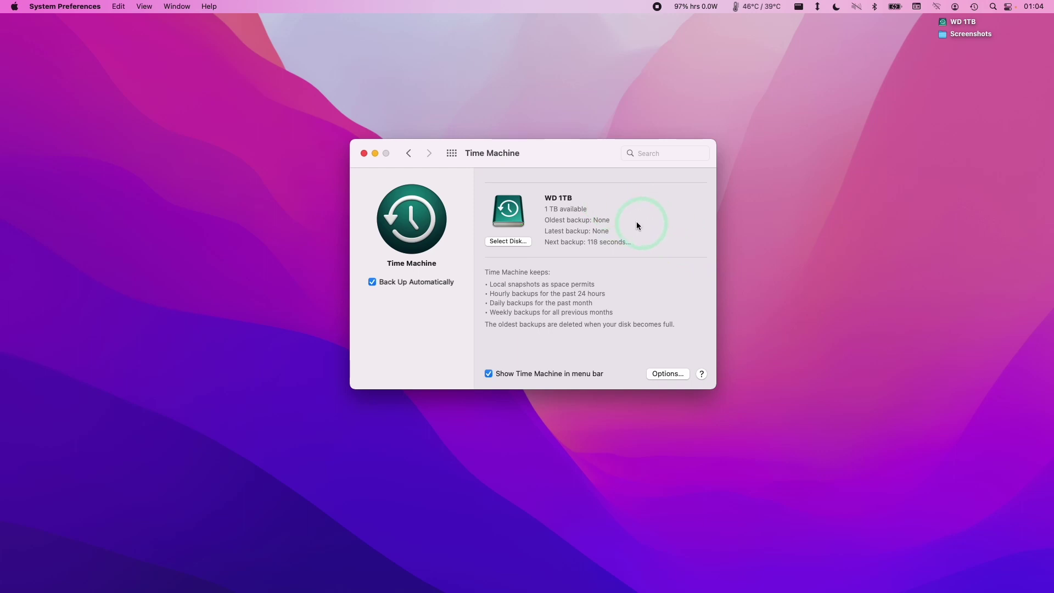
{"action": "left_click", "coordinate": [959, 26]}
{"action": "left_click", "coordinate": [852, 58]}
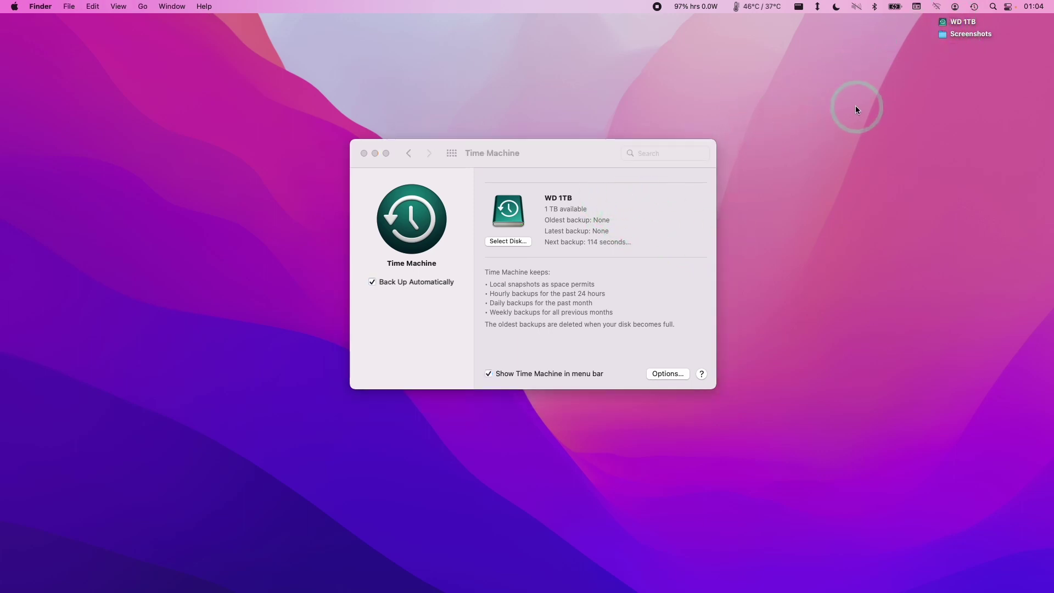